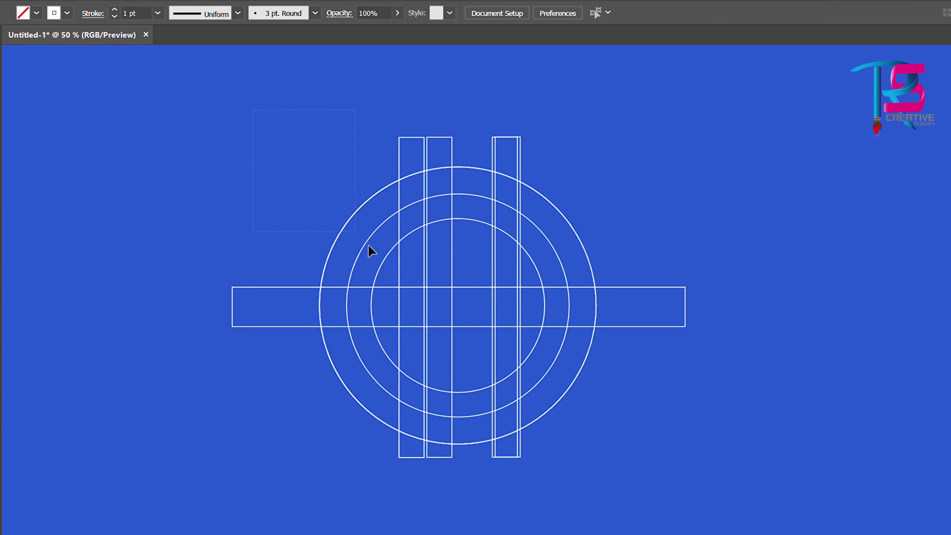
# Trim the rectangle and bar ends outside the circle with Shape Builder, and merge the outer ring pieces.
pyautogui.hotkey('ctrl', 'a')
pyautogui.hotkey('shift', 'm')
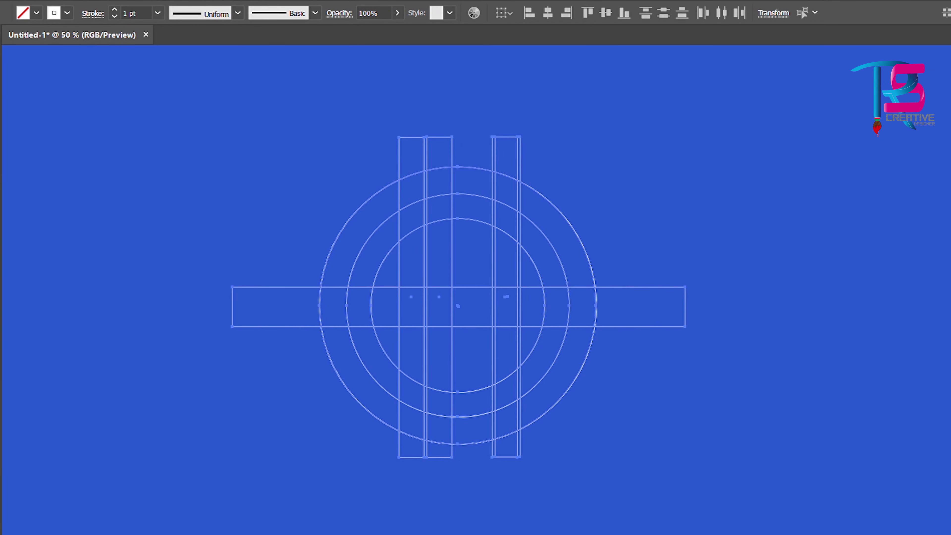
pyautogui.moveTo(412, 151)
pyautogui.mouseDown()
pyautogui.moveTo(511, 144)
pyautogui.moveTo(530, 159)
pyautogui.mouseUp()
pyautogui.moveTo(650, 257); pyautogui.dragTo(610, 403)
pyautogui.moveTo(525, 450); pyautogui.dragTo(385, 446)
pyautogui.moveTo(289, 253); pyautogui.dragTo(293, 363)
pyautogui.moveTo(394, 201)
pyautogui.mouseDown()
pyautogui.moveTo(471, 187)
pyautogui.moveTo(569, 263)
pyautogui.moveTo(578, 338)
pyautogui.mouseUp()
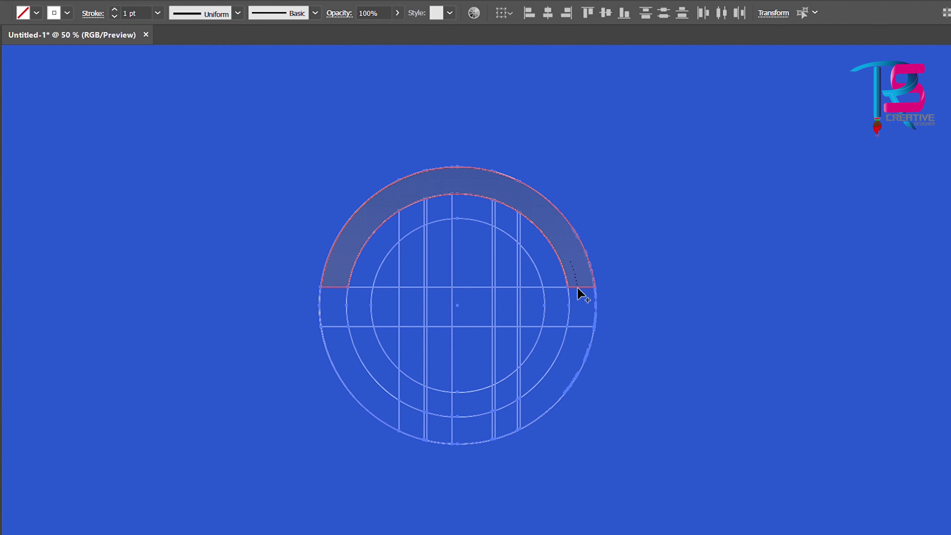
pyautogui.moveTo(578, 338); pyautogui.dragTo(456, 439)
pyautogui.moveTo(455, 432); pyautogui.dragTo(382, 395)
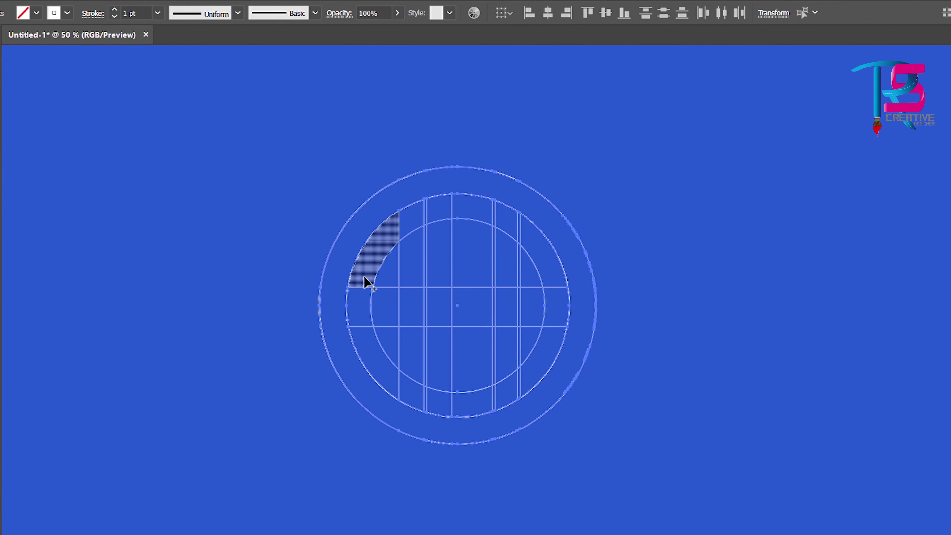
# Fuse the inner left segments into a crescent and the right-side pieces into a C letterform.
pyautogui.moveTo(364, 277)
pyautogui.mouseDown()
pyautogui.moveTo(359, 320)
pyautogui.moveTo(398, 392)
pyautogui.moveTo(411, 389)
pyautogui.moveTo(415, 221)
pyautogui.mouseUp()
pyautogui.moveTo(386, 277); pyautogui.dragTo(397, 356)
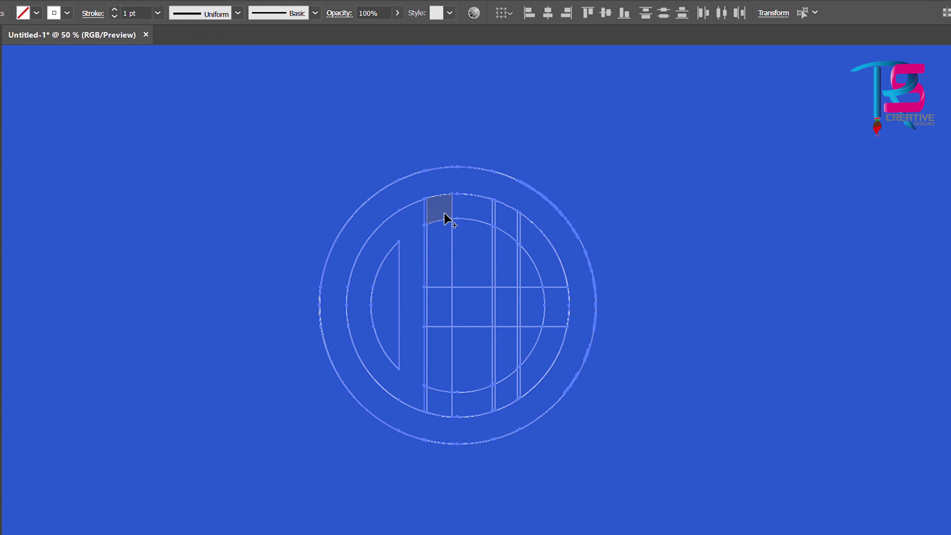
pyautogui.moveTo(438, 216)
pyautogui.mouseDown()
pyautogui.moveTo(442, 396)
pyautogui.moveTo(494, 394)
pyautogui.mouseUp()
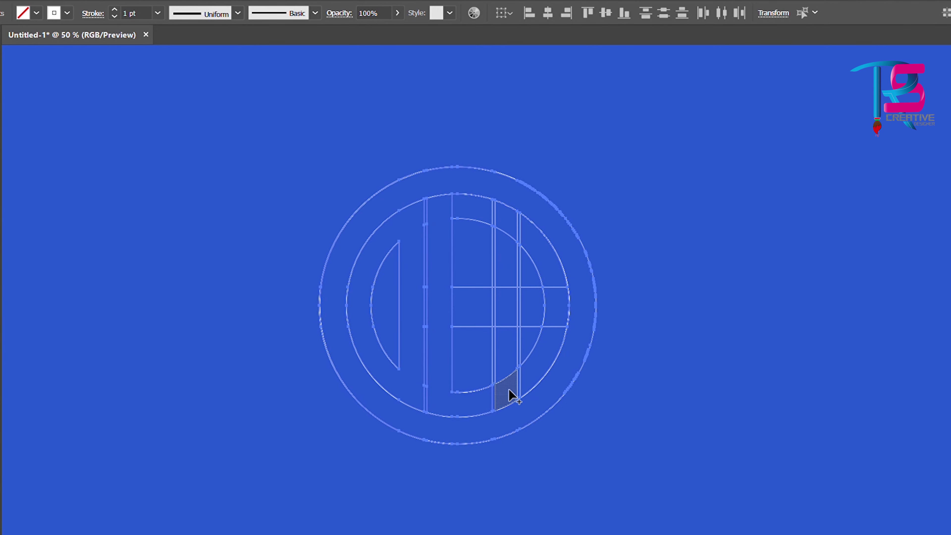
pyautogui.moveTo(513, 394)
pyautogui.mouseDown()
pyautogui.moveTo(536, 370)
pyautogui.moveTo(503, 229)
pyautogui.mouseUp()
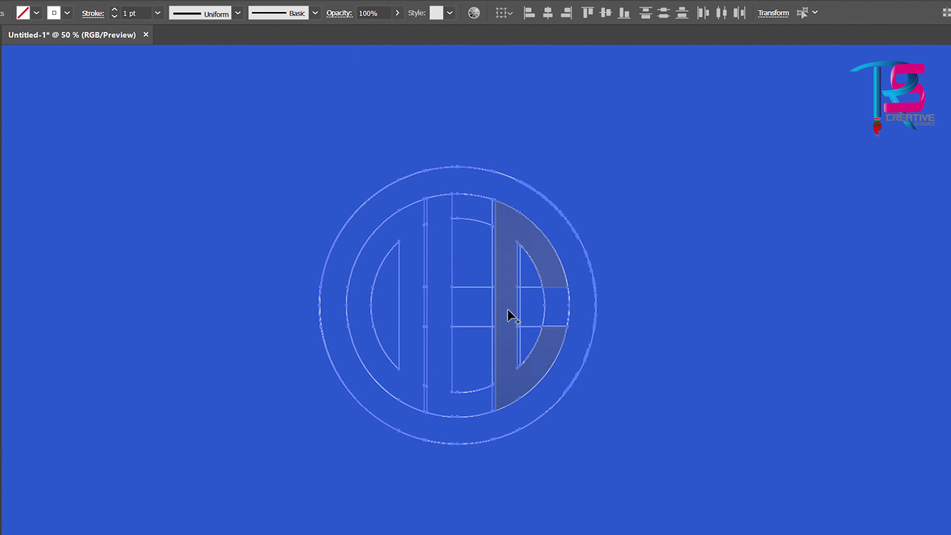
pyautogui.moveTo(519, 338); pyautogui.dragTo(519, 329)
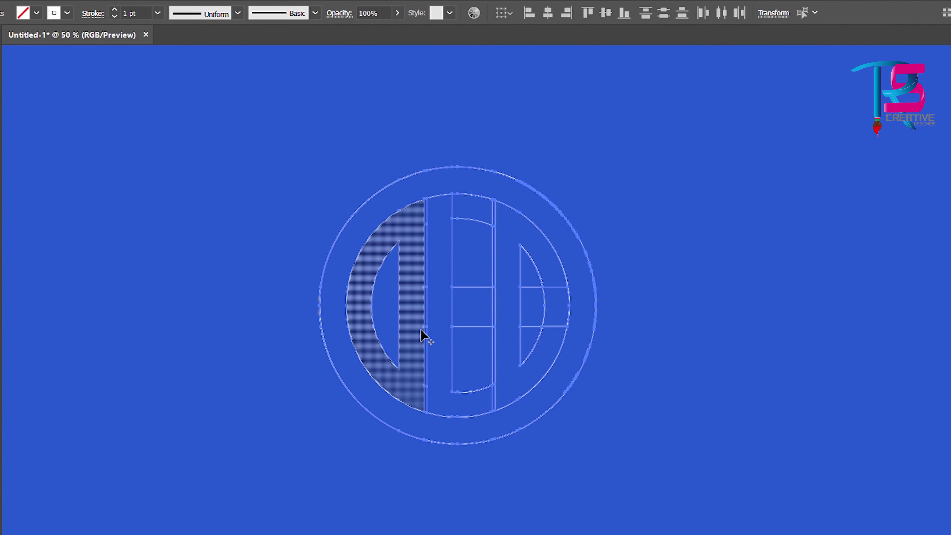
pyautogui.moveTo(533, 304); pyautogui.dragTo(556, 316)
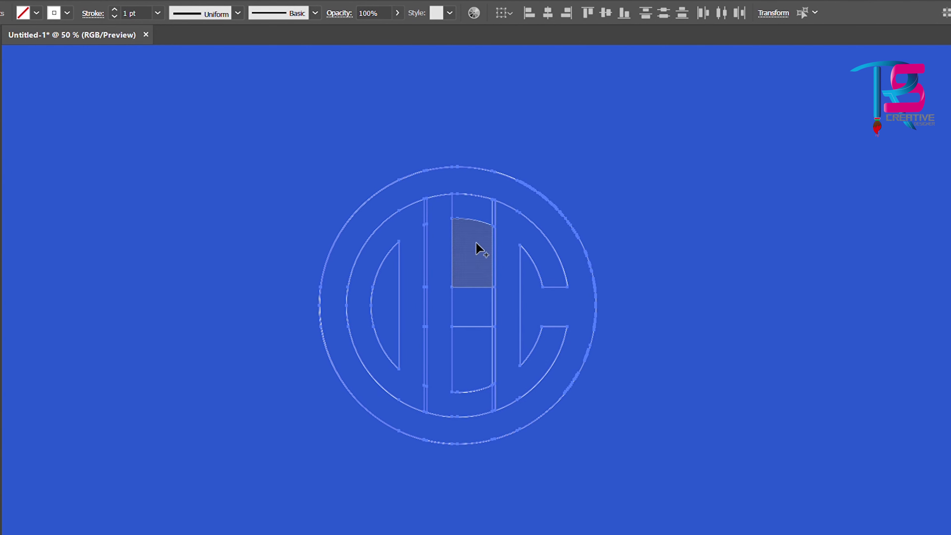
# Merge the middle column pieces into an L letter between the crescent and the C.
pyautogui.moveTo(478, 249); pyautogui.dragTo(472, 195)
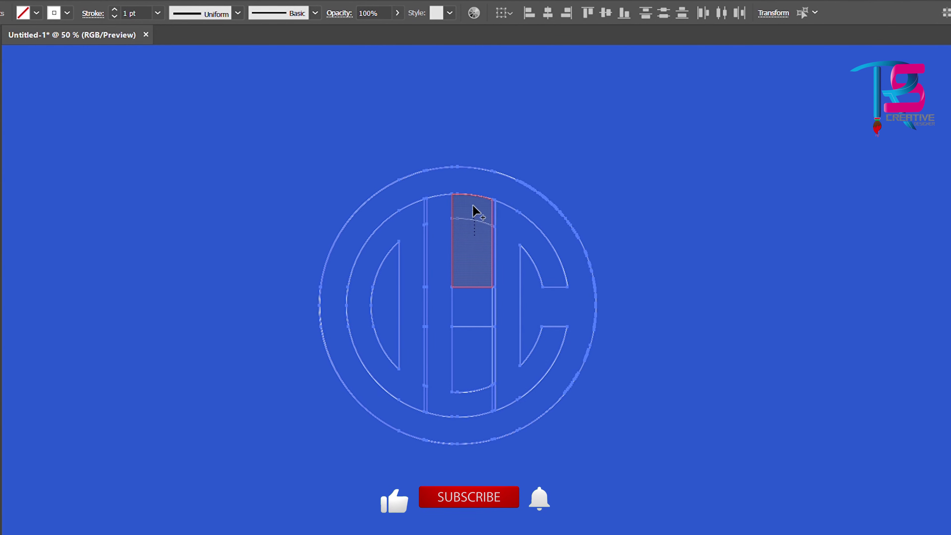
pyautogui.moveTo(471, 346); pyautogui.dragTo(472, 276)
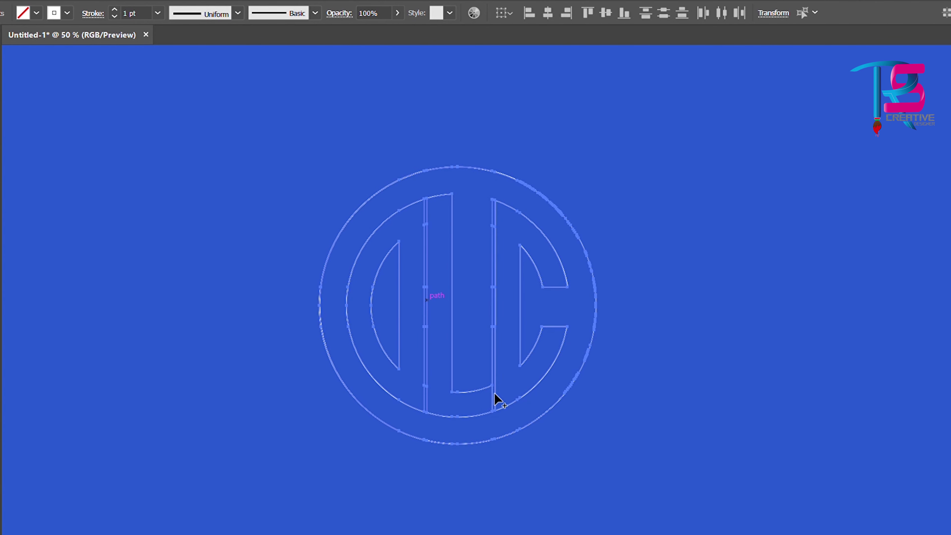
pyautogui.moveTo(496, 413); pyautogui.dragTo(496, 338)
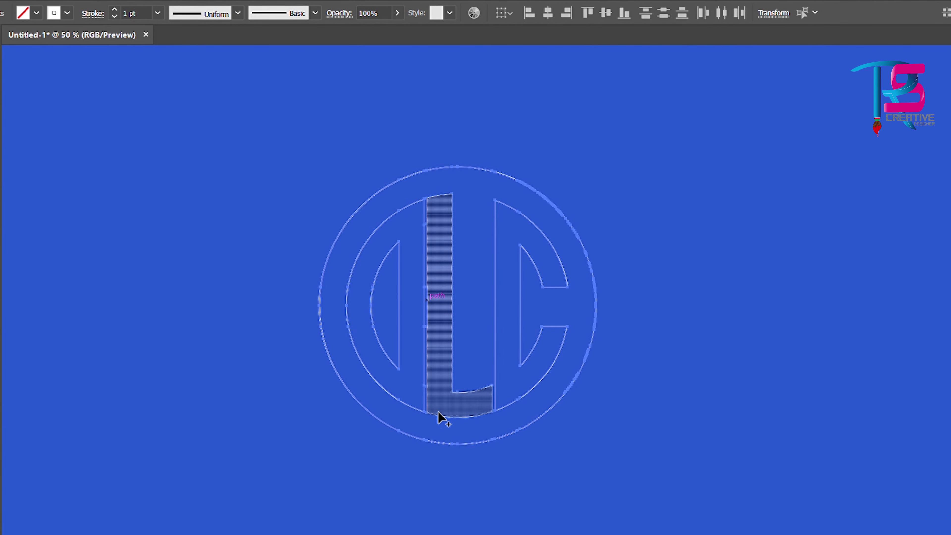
pyautogui.click(428, 396)
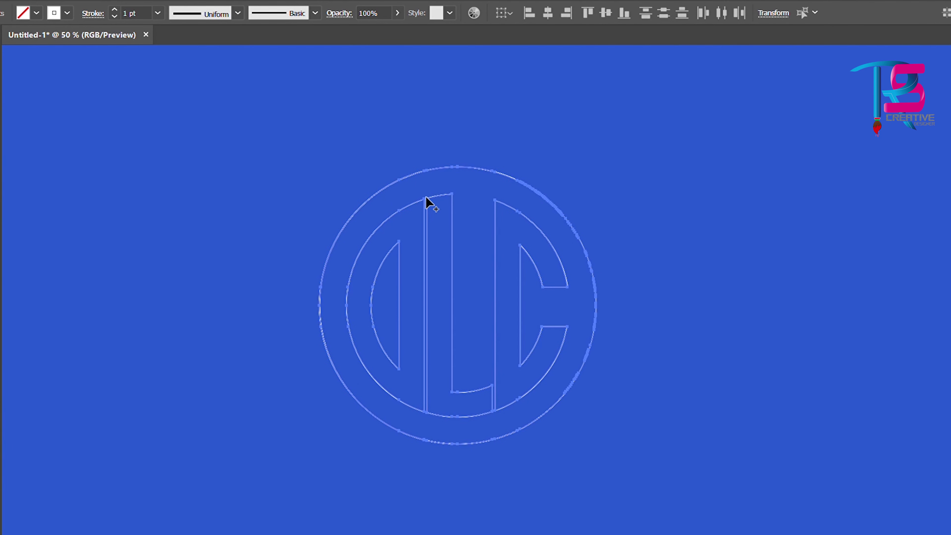
# Fill the D, L and C letters white, and the ring and gaps red.
pyautogui.moveTo(428, 192); pyautogui.dragTo(473, 229)
pyautogui.press('/')
pyautogui.click(361, 314)
pyautogui.click(447, 332)
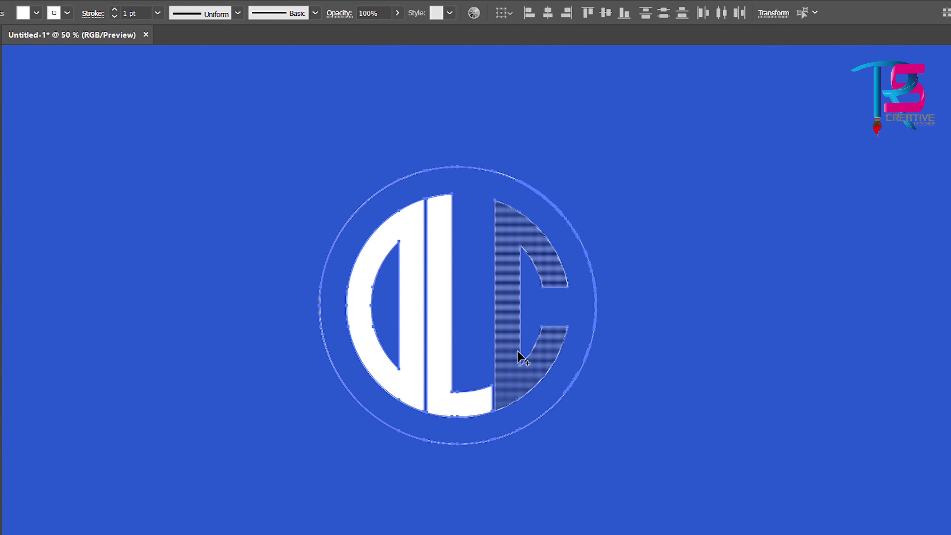
pyautogui.click(513, 340)
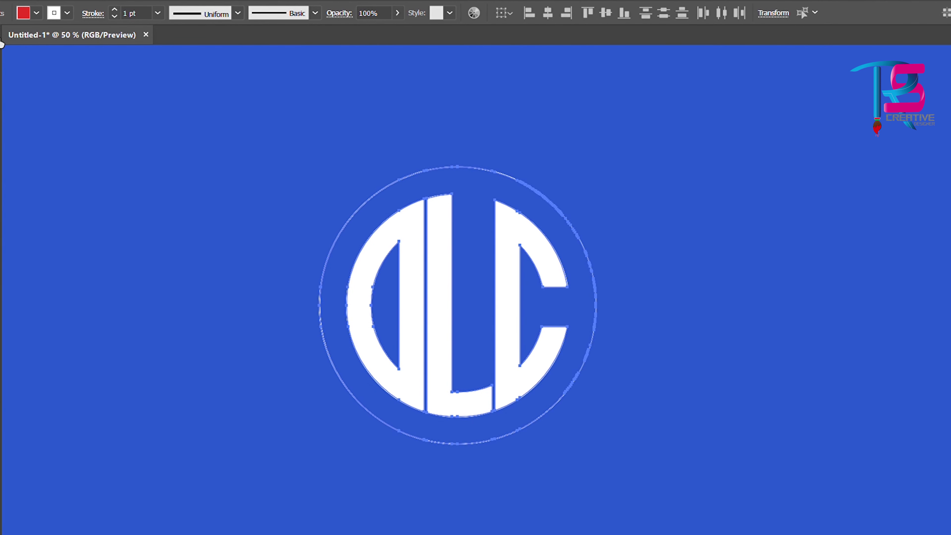
pyautogui.click(471, 199)
pyautogui.click(384, 310)
# Draw an unfilled, white-outlined square that snugly encloses the red DLC badge.
pyautogui.press('v')
pyautogui.click(71, 165)
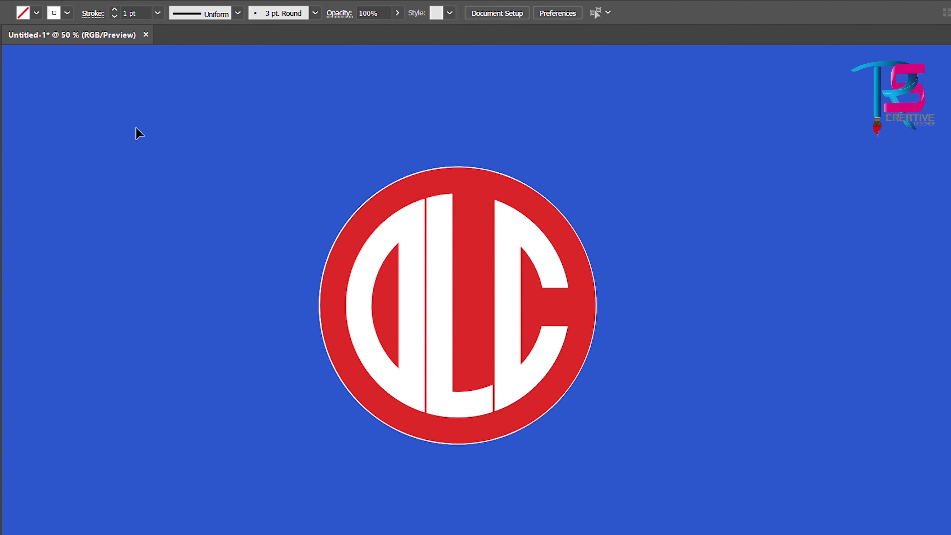
pyautogui.moveTo(248, 148); pyautogui.dragTo(627, 503)
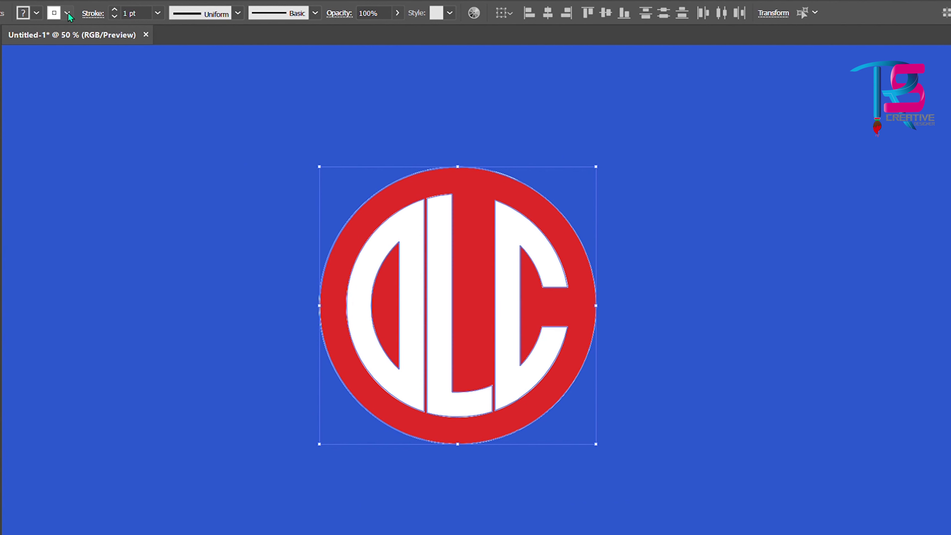
pyautogui.hotkey('ctrl', 'shift', 'a')
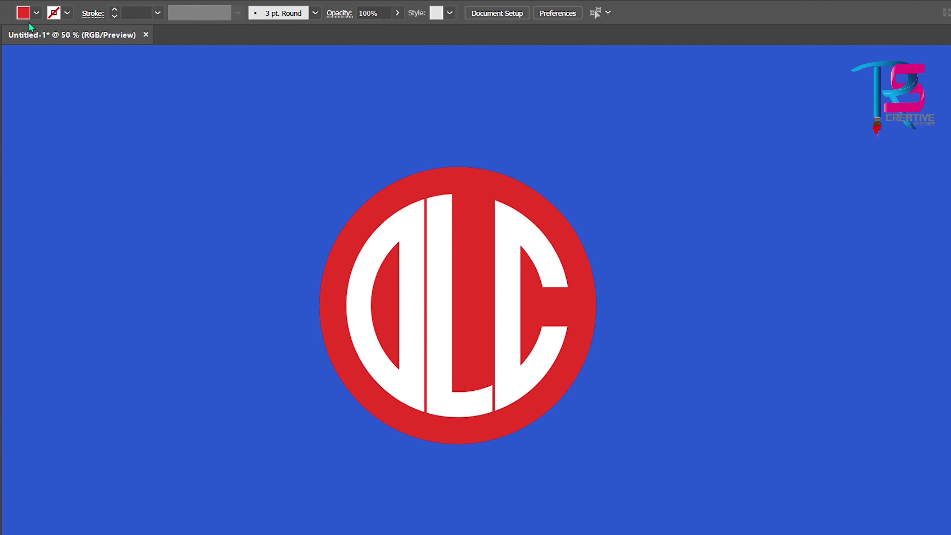
pyautogui.press('/')
pyautogui.press(',')
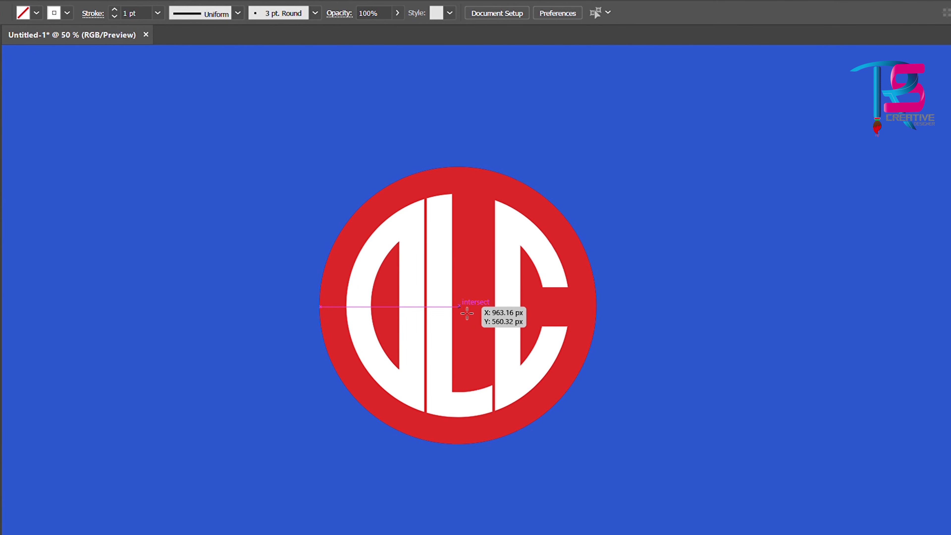
pyautogui.moveTo(467, 314); pyautogui.dragTo(516, 448)
pyautogui.moveTo(608, 163); pyautogui.dragTo(603, 173)
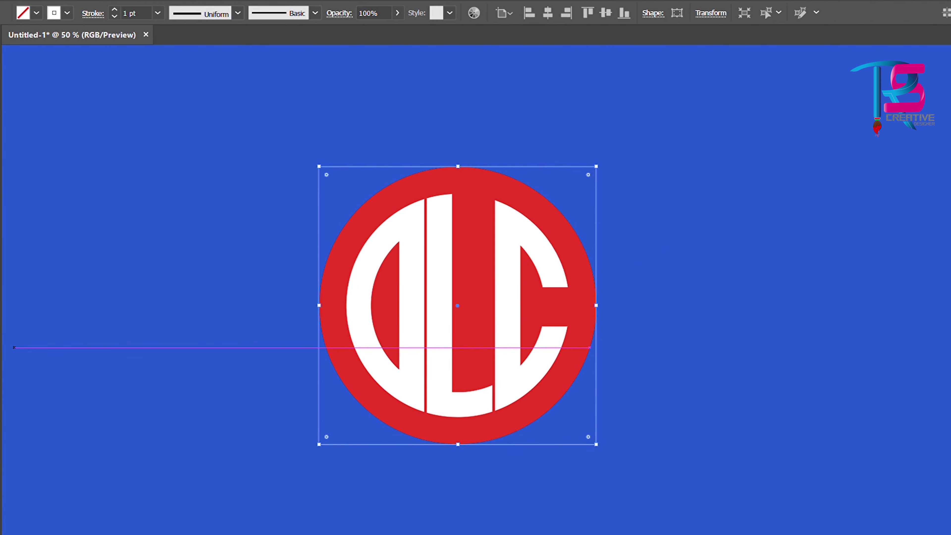
pyautogui.click(57, 80)
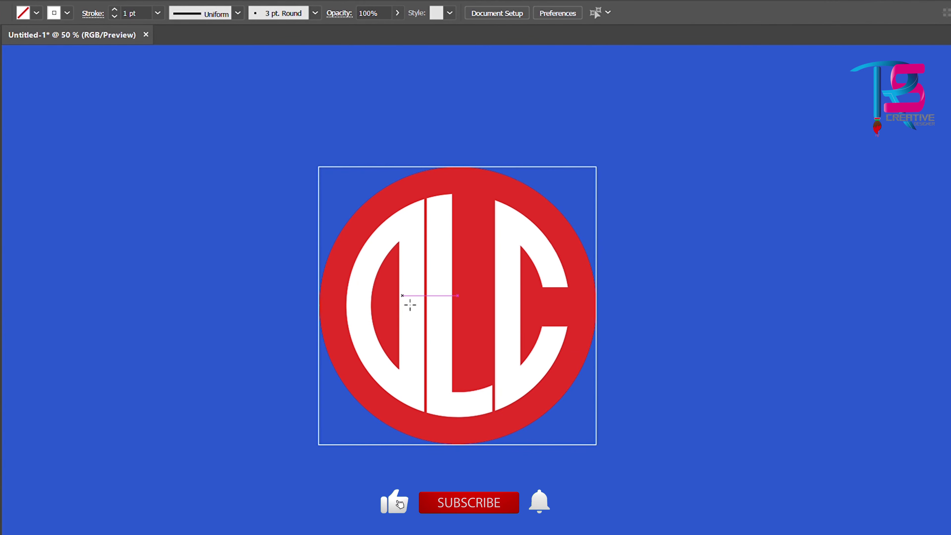
# Draw a white-outlined circle about 523 px wide around the badge, then select all artwork.
pyautogui.moveTo(459, 306); pyautogui.dragTo(523, 460)
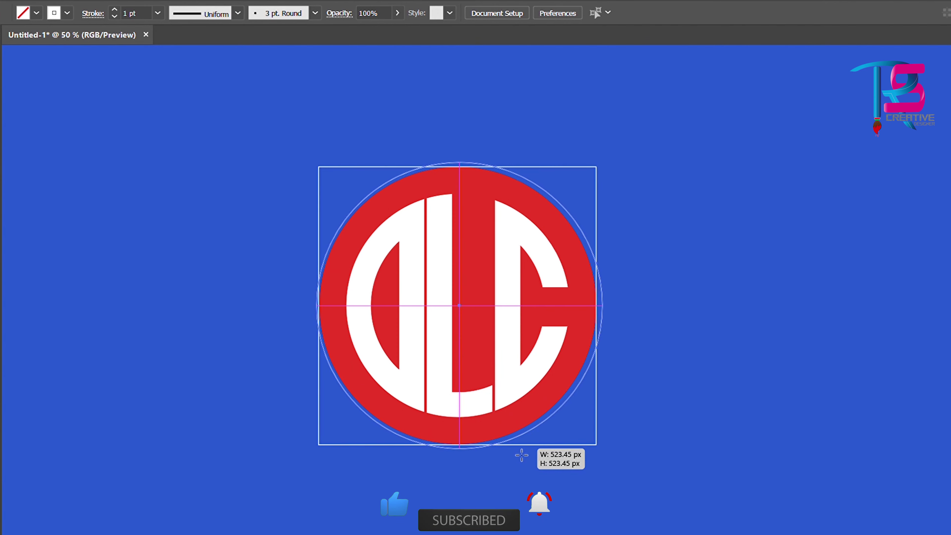
pyautogui.moveTo(522, 460); pyautogui.dragTo(522, 460)
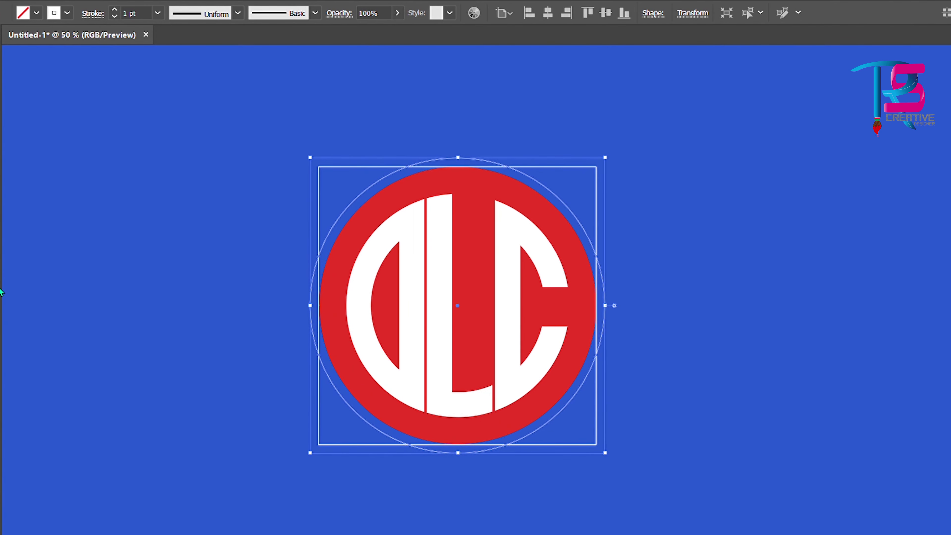
pyautogui.click(177, 138)
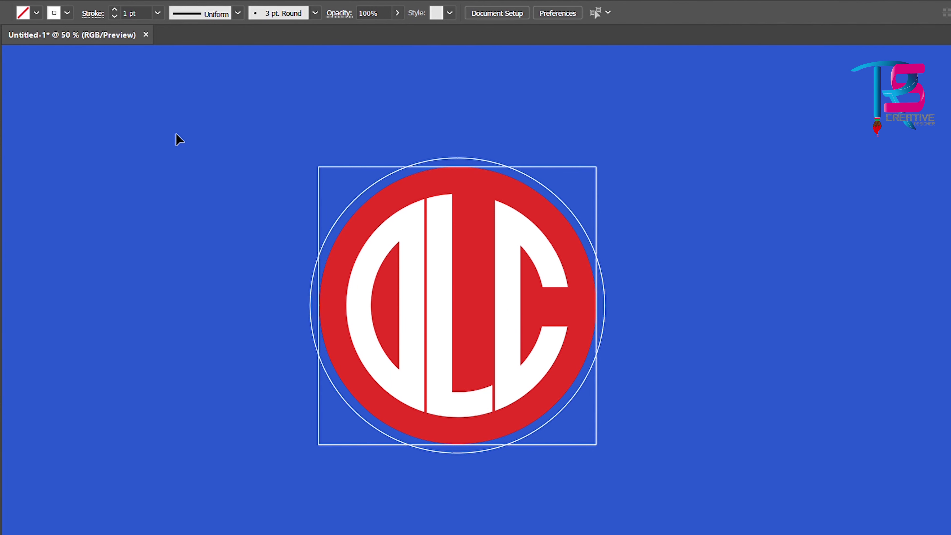
pyautogui.moveTo(202, 128); pyautogui.dragTo(588, 455)
pyautogui.hotkey('shift', 'm')
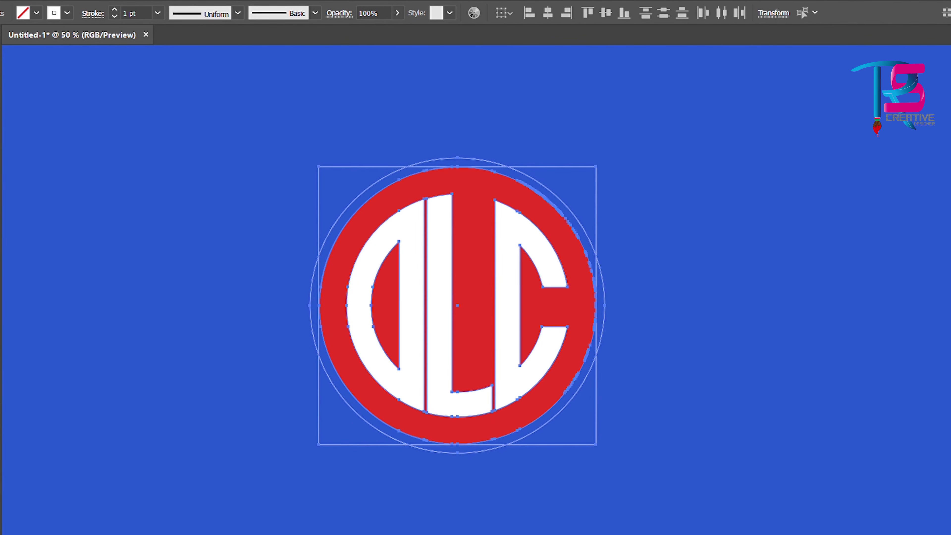
# Delete the left, top, right and bottom slivers outside the outer circle.
pyautogui.keyDown('alt'); pyautogui.click(316, 337); pyautogui.keyUp('alt')
pyautogui.keyDown('alt'); pyautogui.click(442, 162); pyautogui.keyUp('alt')
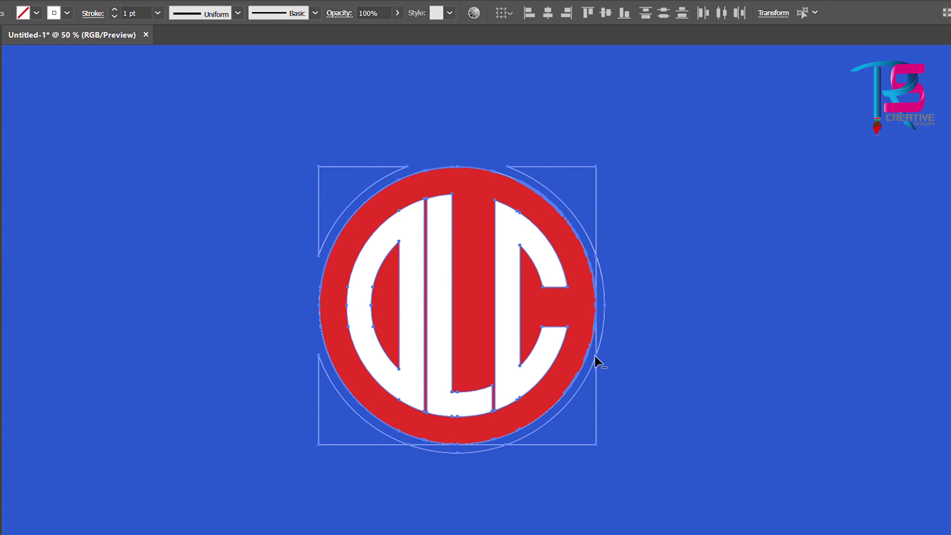
pyautogui.keyDown('alt'); pyautogui.click(601, 340); pyautogui.keyUp('alt')
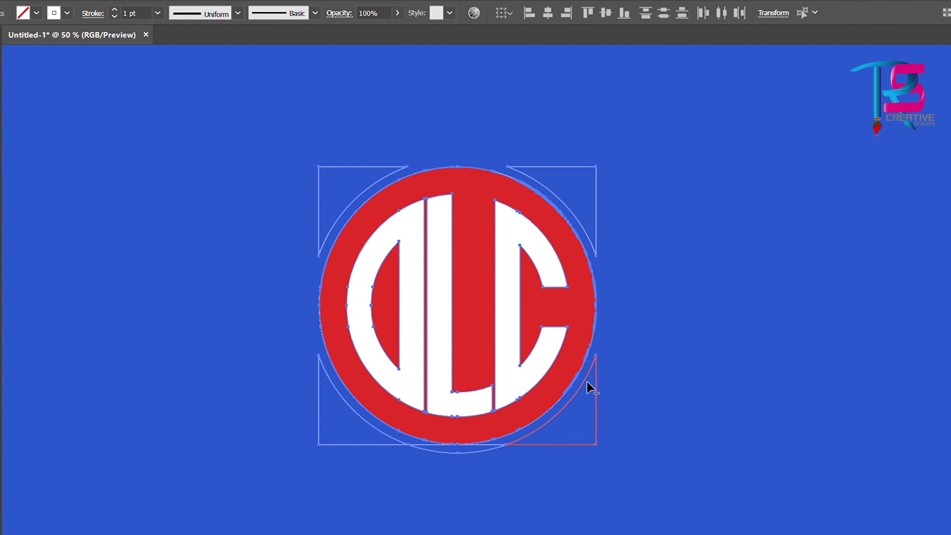
pyautogui.keyDown('alt'); pyautogui.click(423, 448); pyautogui.keyUp('alt')
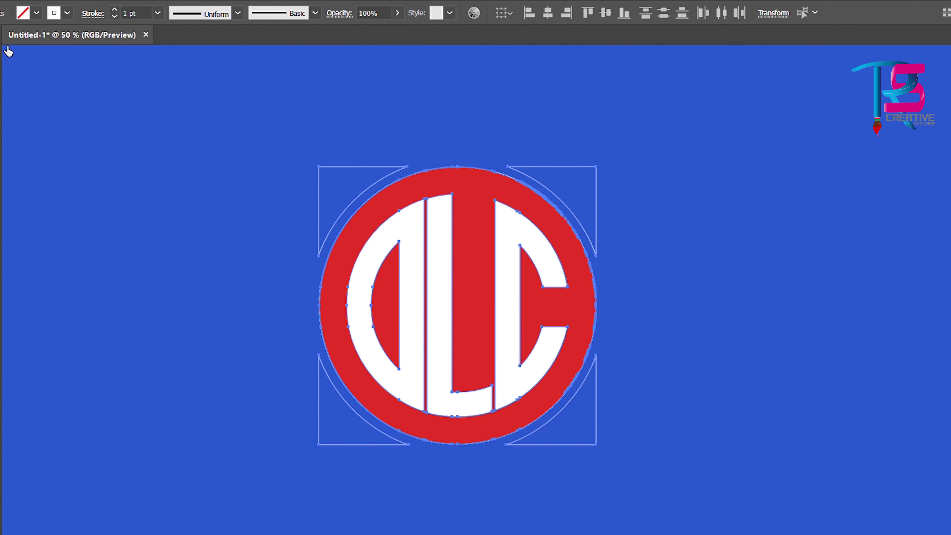
# Fill the four corner regions of the square red, then deselect.
pyautogui.click(337, 192)
pyautogui.click(574, 191)
pyautogui.click(574, 420)
pyautogui.click(335, 416)
pyautogui.press('v')
pyautogui.click(268, 154)
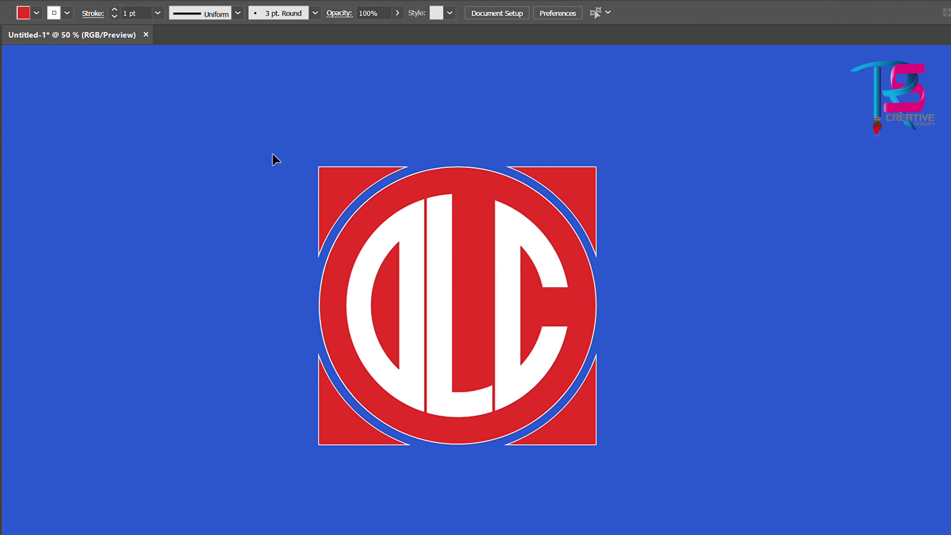
# Remove the stroke from all logo shapes and apply a drop shadow.
pyautogui.moveTo(249, 138); pyautogui.dragTo(692, 474)
pyautogui.click(68, 13)
pyautogui.click(50, 81)
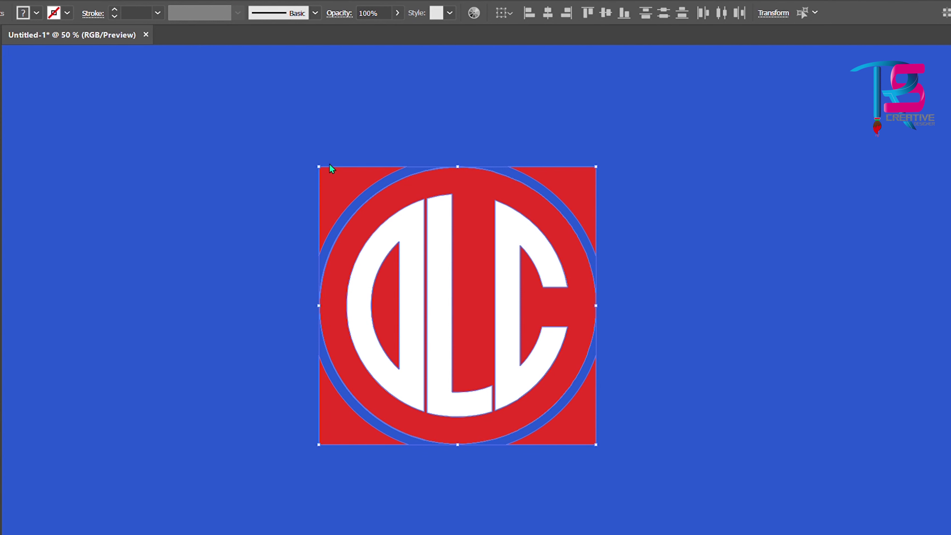
pyautogui.hotkey('shift', 'ctrl', 'e')
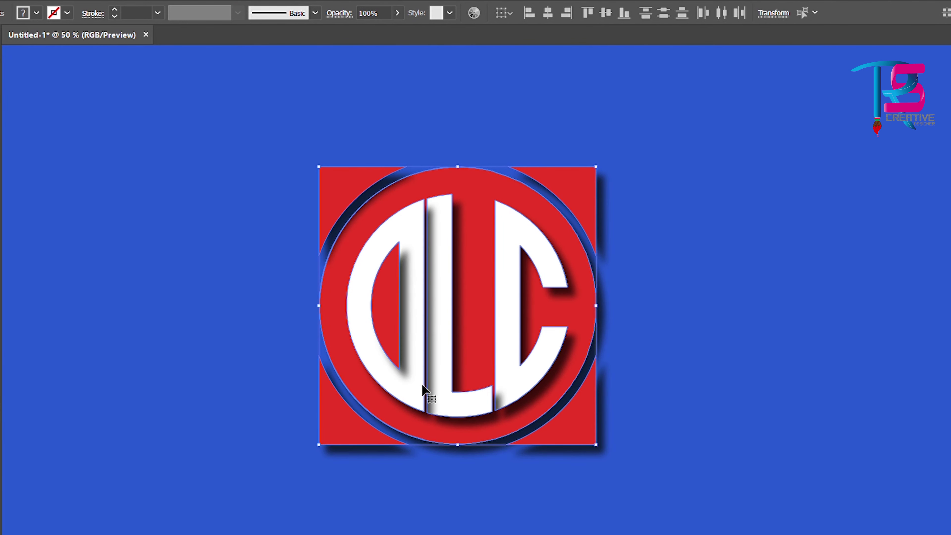
pyautogui.click(295, 376)
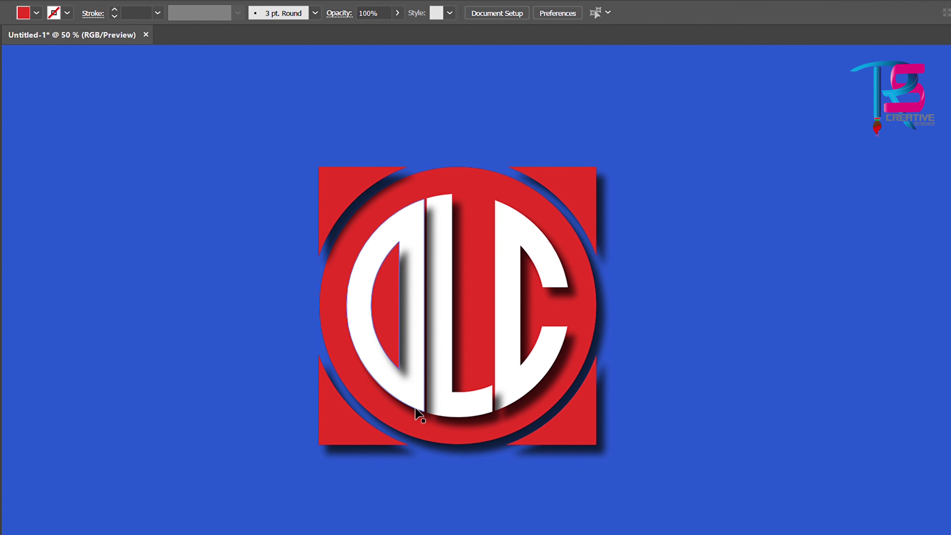
# Give the D, L and C letters their own drop shadows.
pyautogui.click(408, 392)
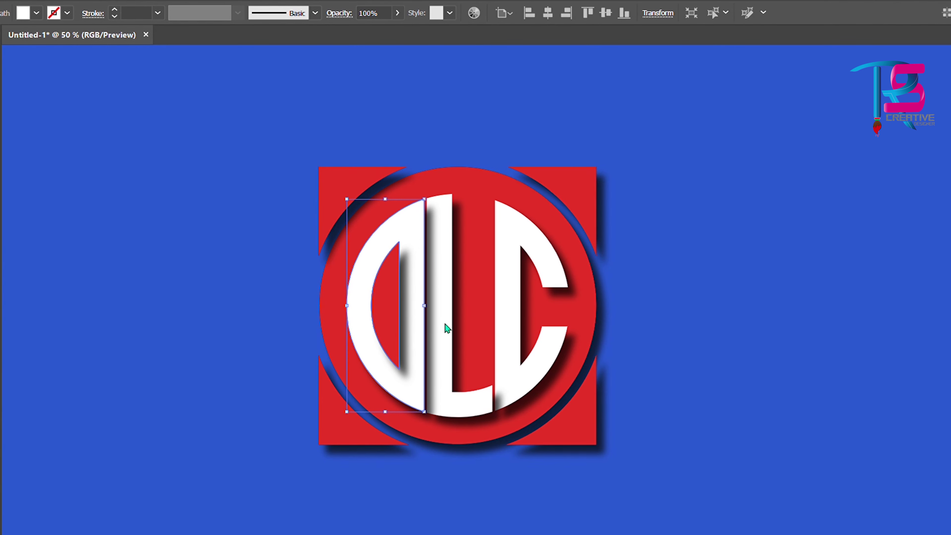
pyautogui.hotkey('ctrl', 'shift', 'e')
pyautogui.click(471, 418)
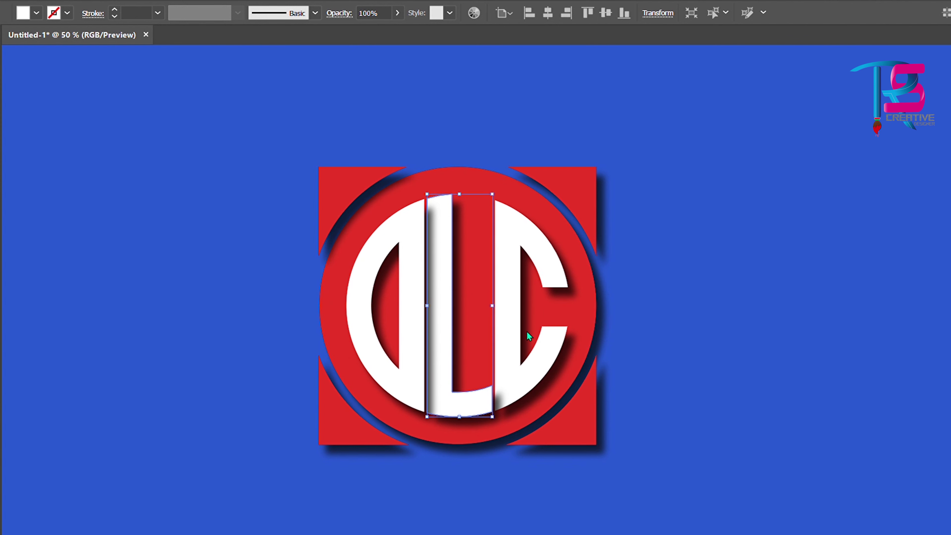
pyautogui.click(541, 399)
pyautogui.hotkey('ctrl', 'shift', 'e')
pyautogui.hotkey('ctrl', 'shift', 'a')
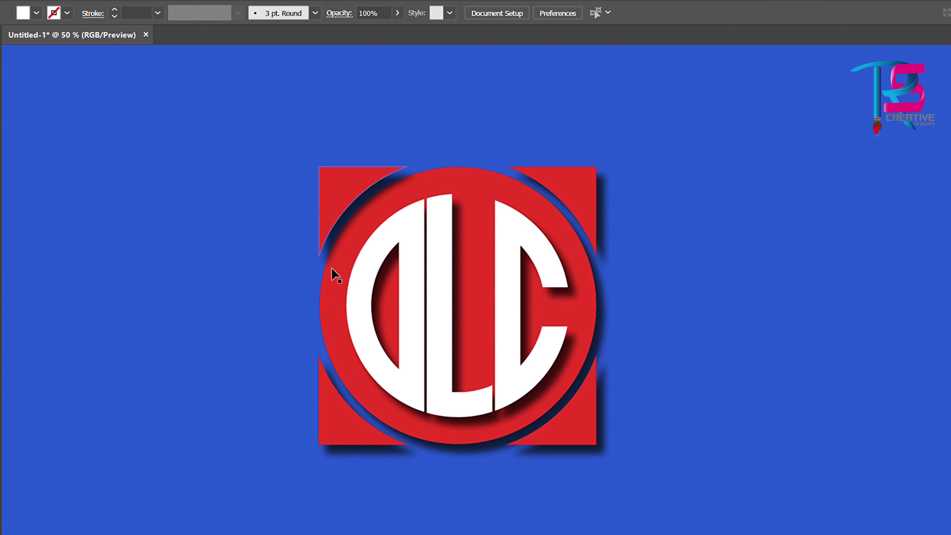
pyautogui.moveTo(576, 318); pyautogui.dragTo(578, 321)
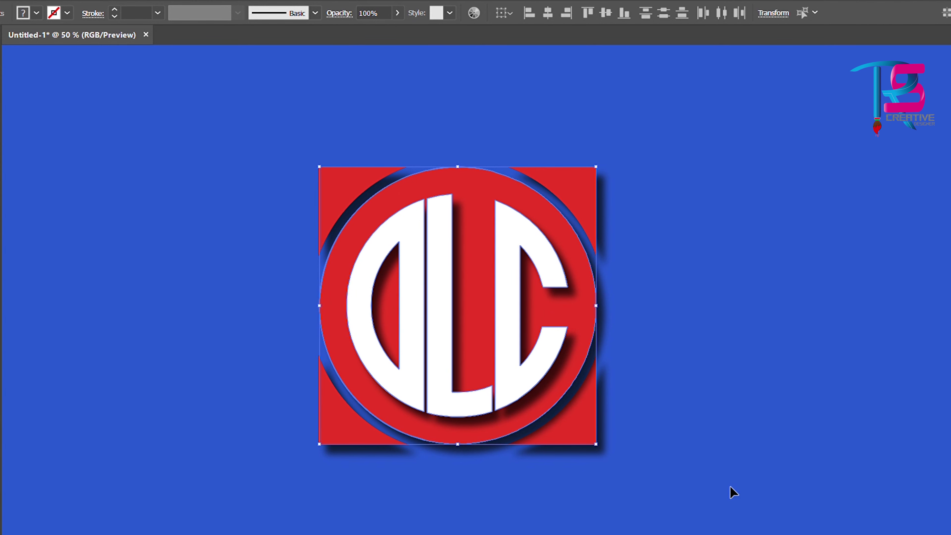
pyautogui.click(773, 359)
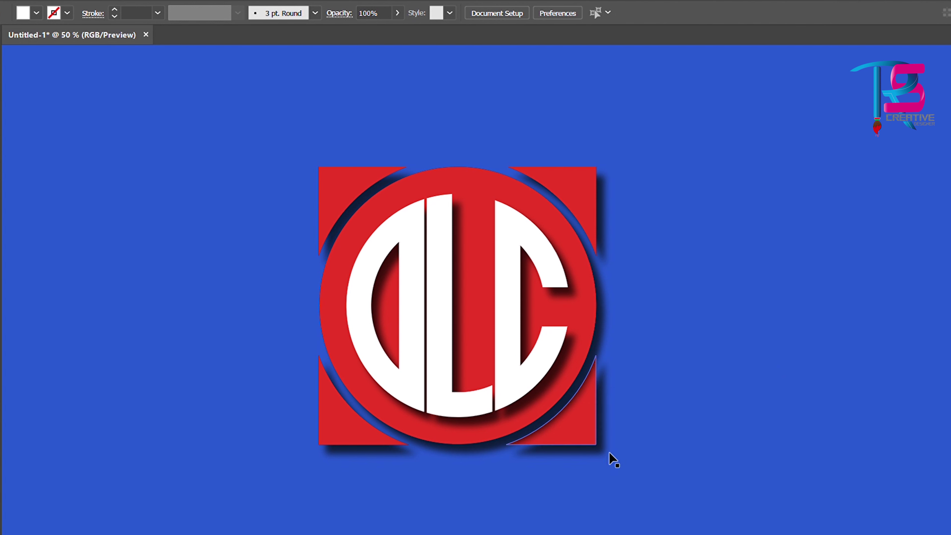
pyautogui.click(583, 438)
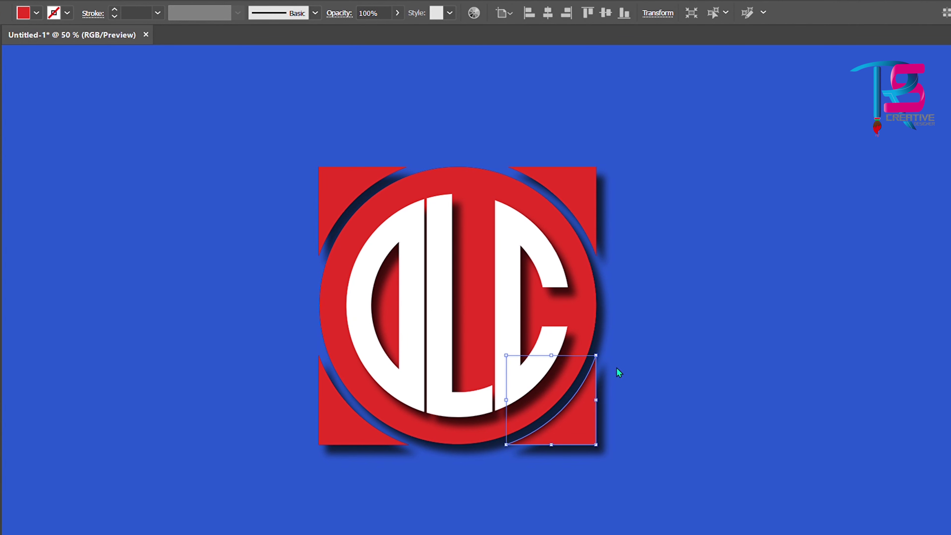
pyautogui.click(784, 400)
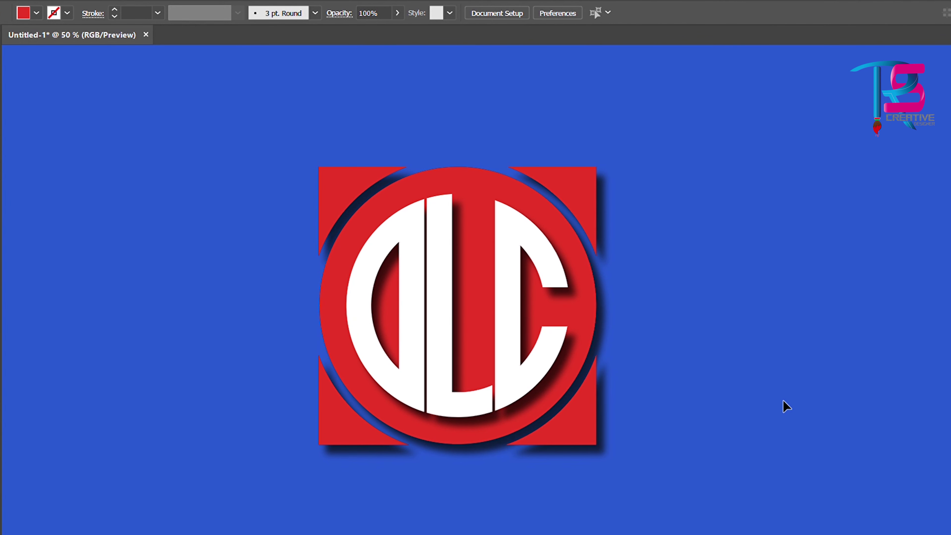